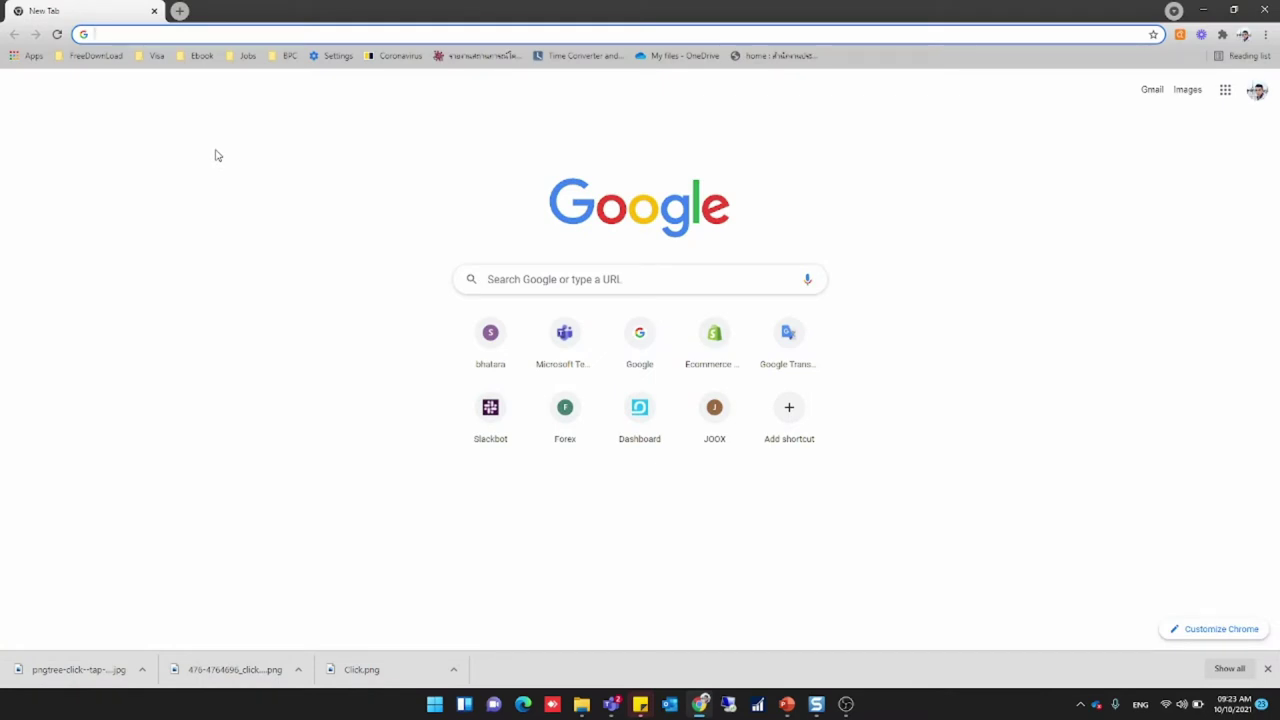
# Search Google for "download windows 11 update assistant" and open Microsoft's Download Windows 11 page.
pyautogui.write('d')
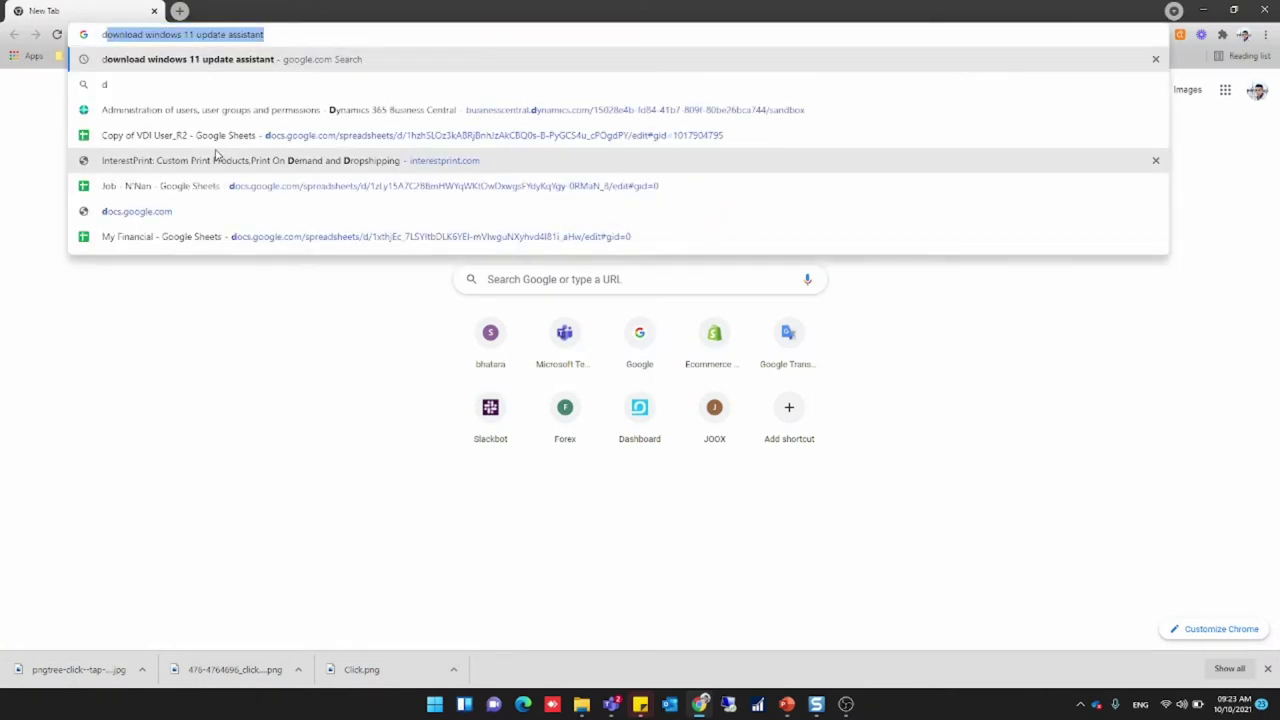
pyautogui.press('Return')
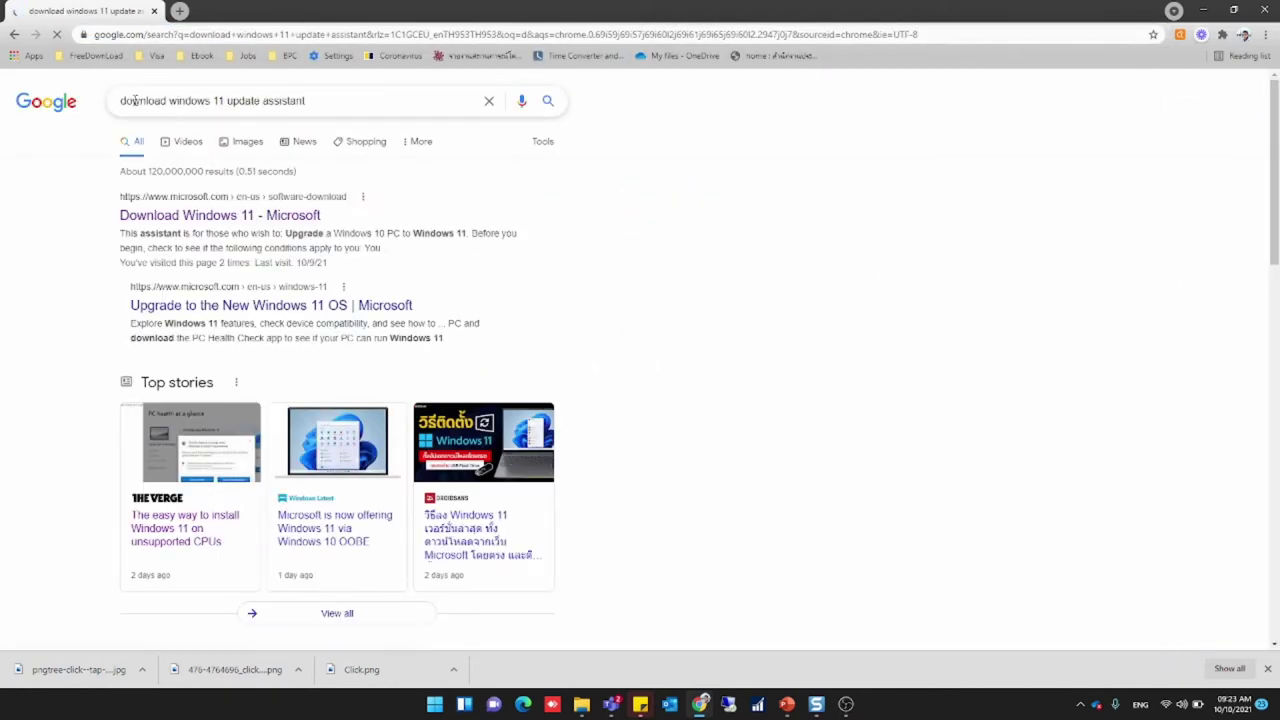
pyautogui.click(262, 101)
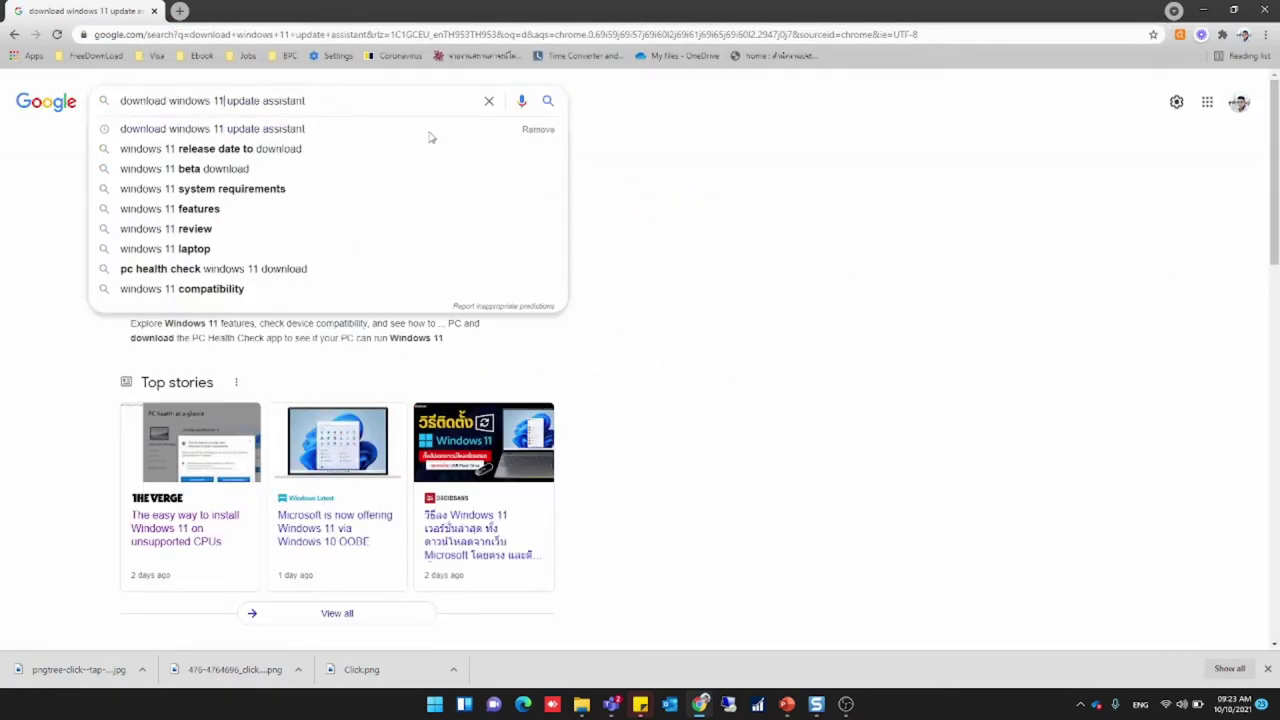
pyautogui.click(831, 191)
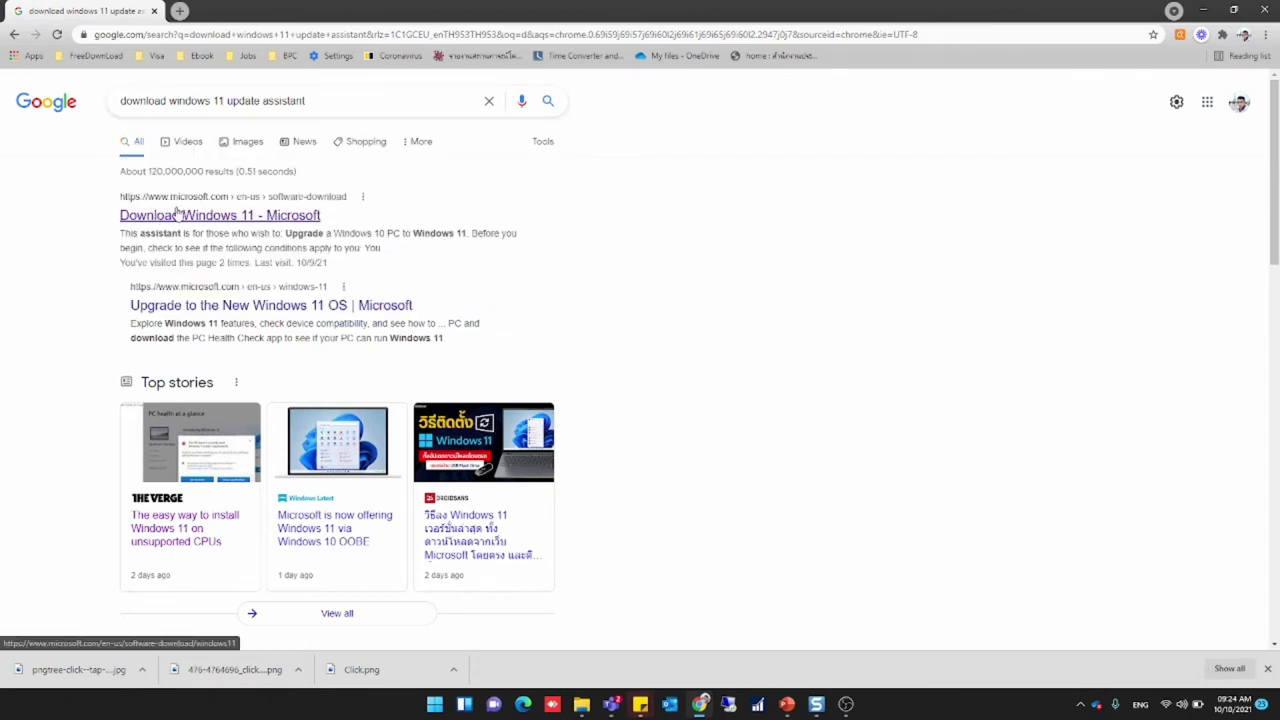
pyautogui.click(173, 222)
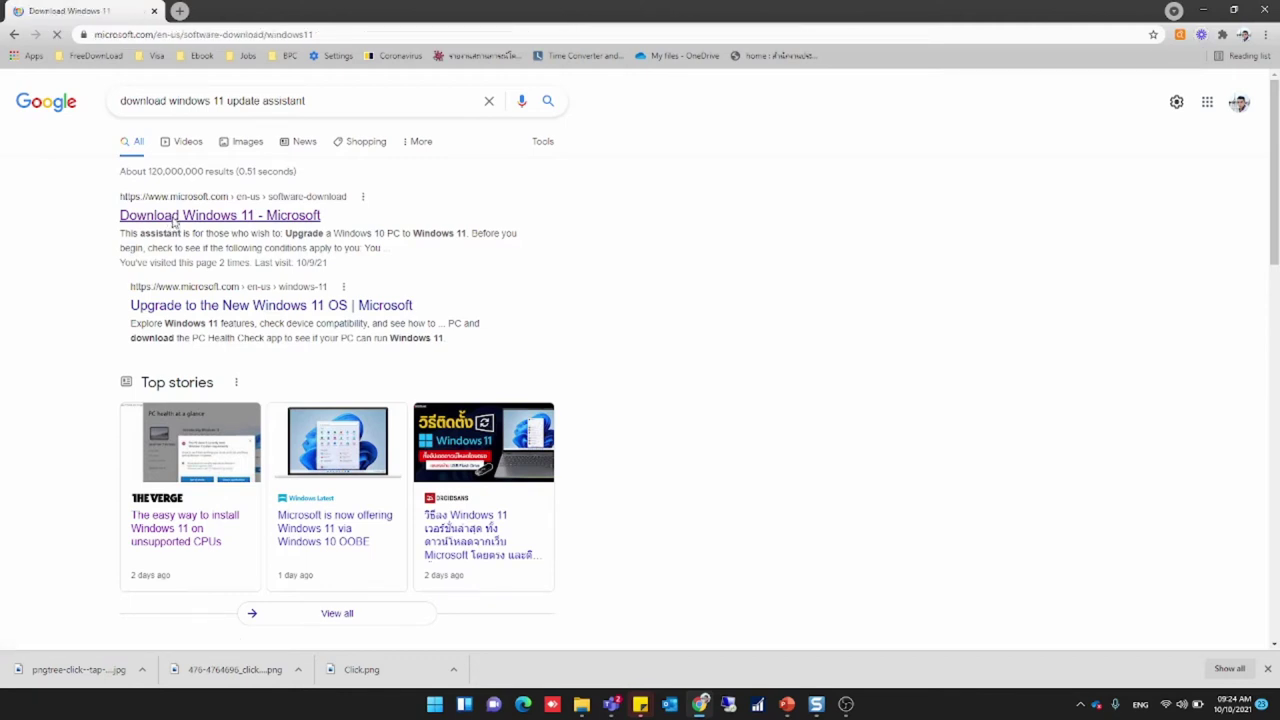
# Download the Windows 11 Installation Assistant and save it as Windows11InstallationAssistant in the Downloads folder.
pyautogui.scroll(-1, 268, 292)
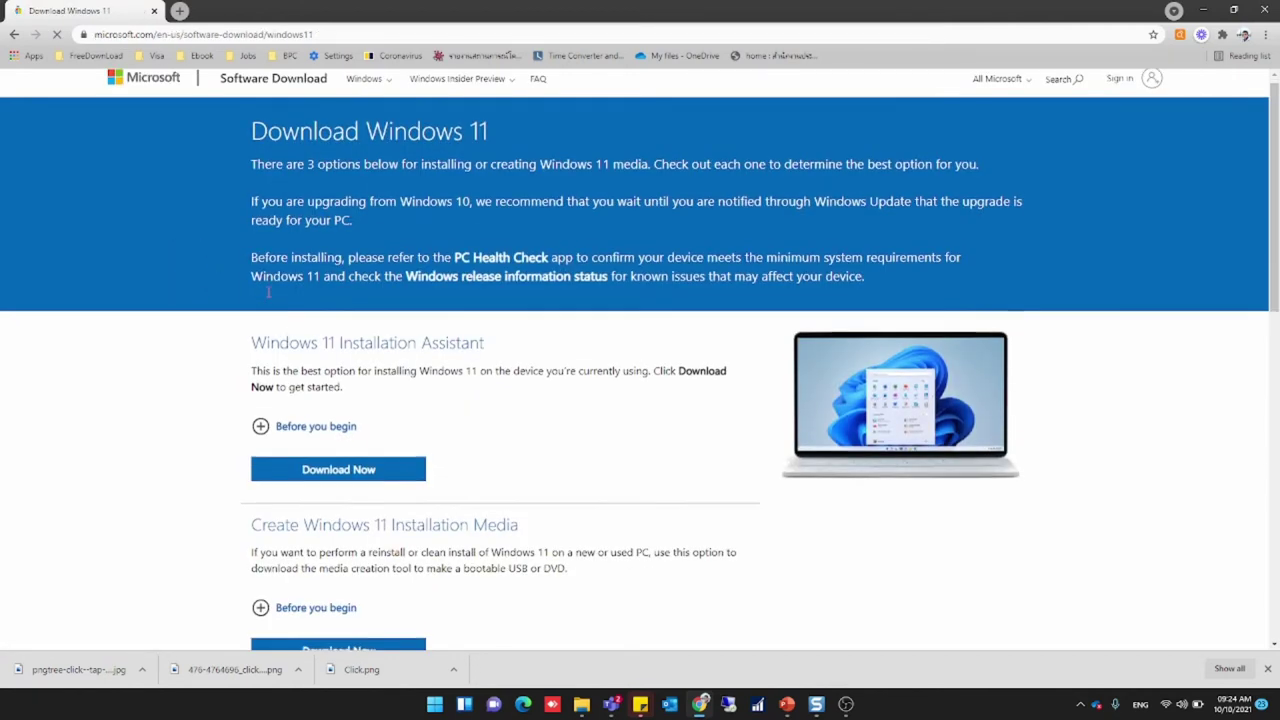
pyautogui.scroll(-1, 268, 292)
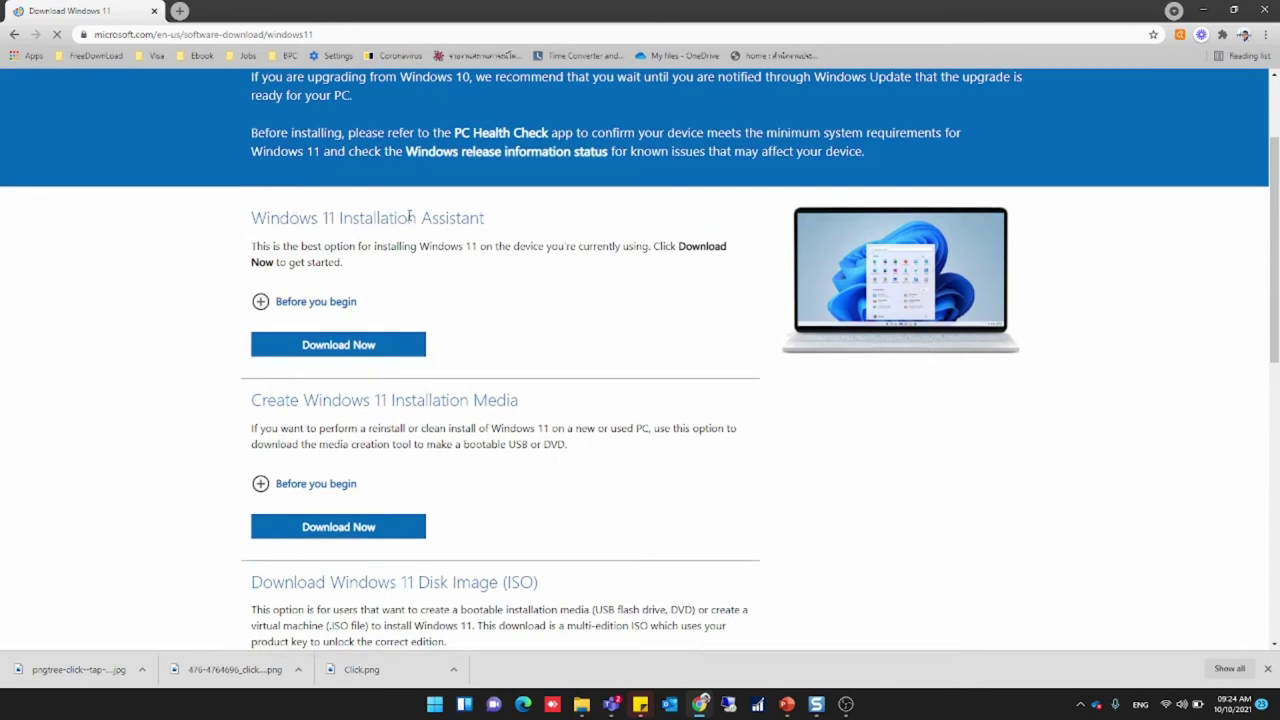
pyautogui.scroll(-1, 305, 317)
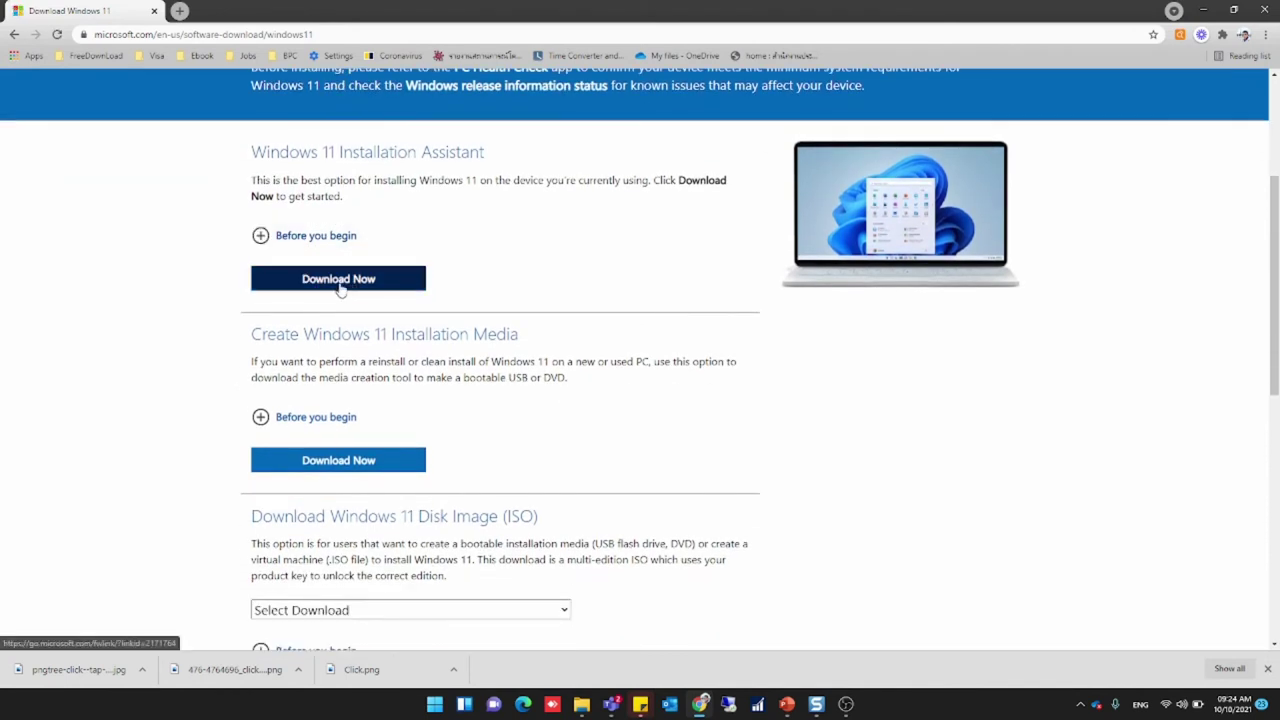
pyautogui.click(340, 282)
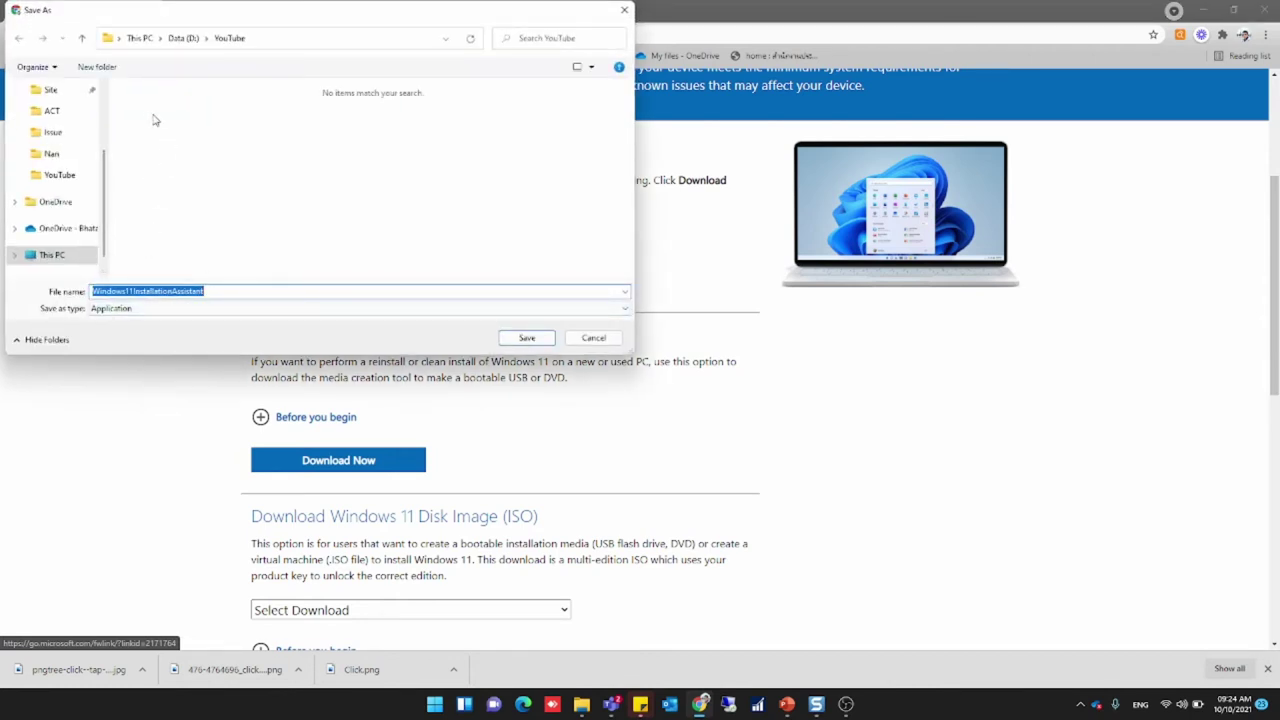
pyautogui.scroll(2, 55, 150)
pyautogui.click(64, 138)
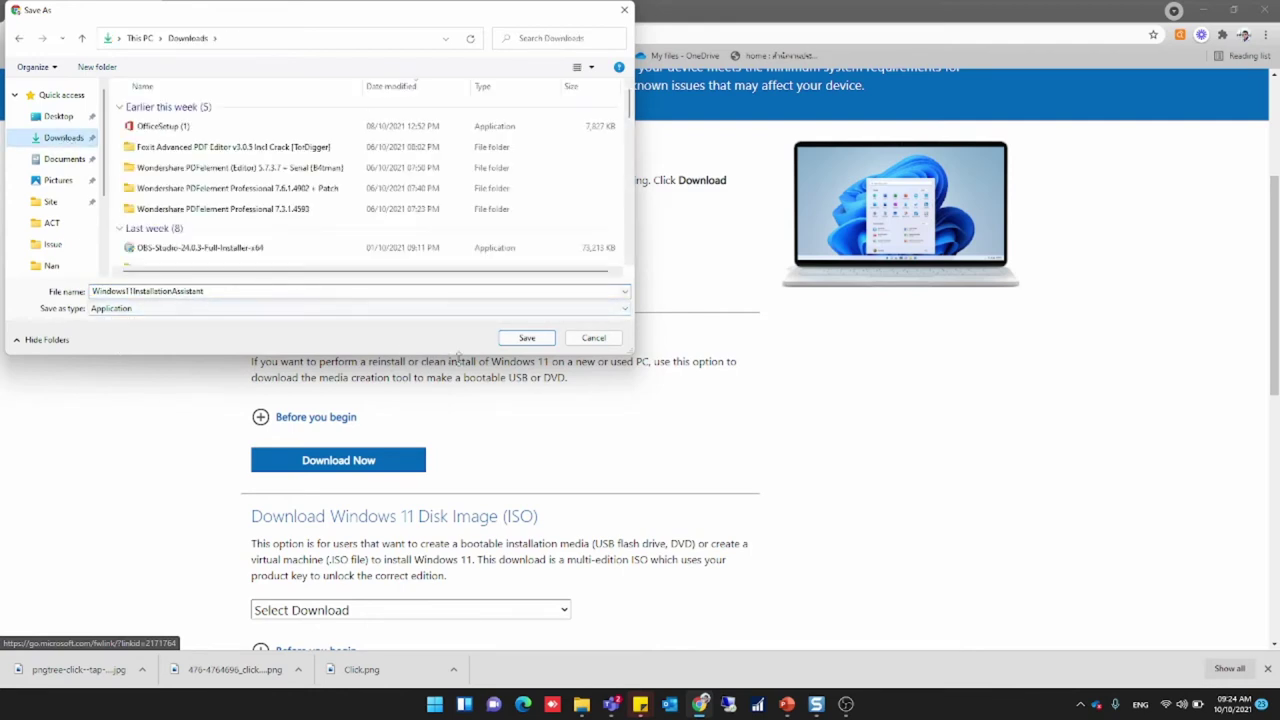
pyautogui.click(520, 340)
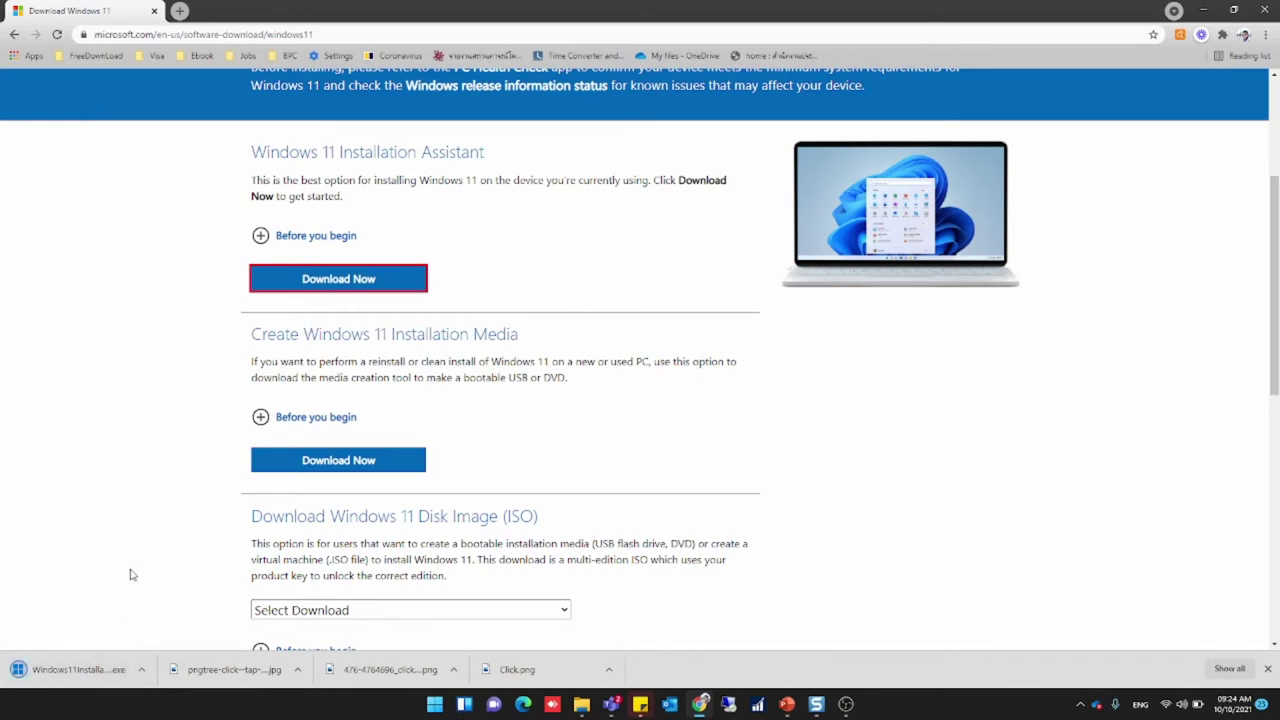
# Run the downloaded installer and start installing Windows 11 Pro with personal files and apps kept.
pyautogui.scroll(-2, 130, 574)
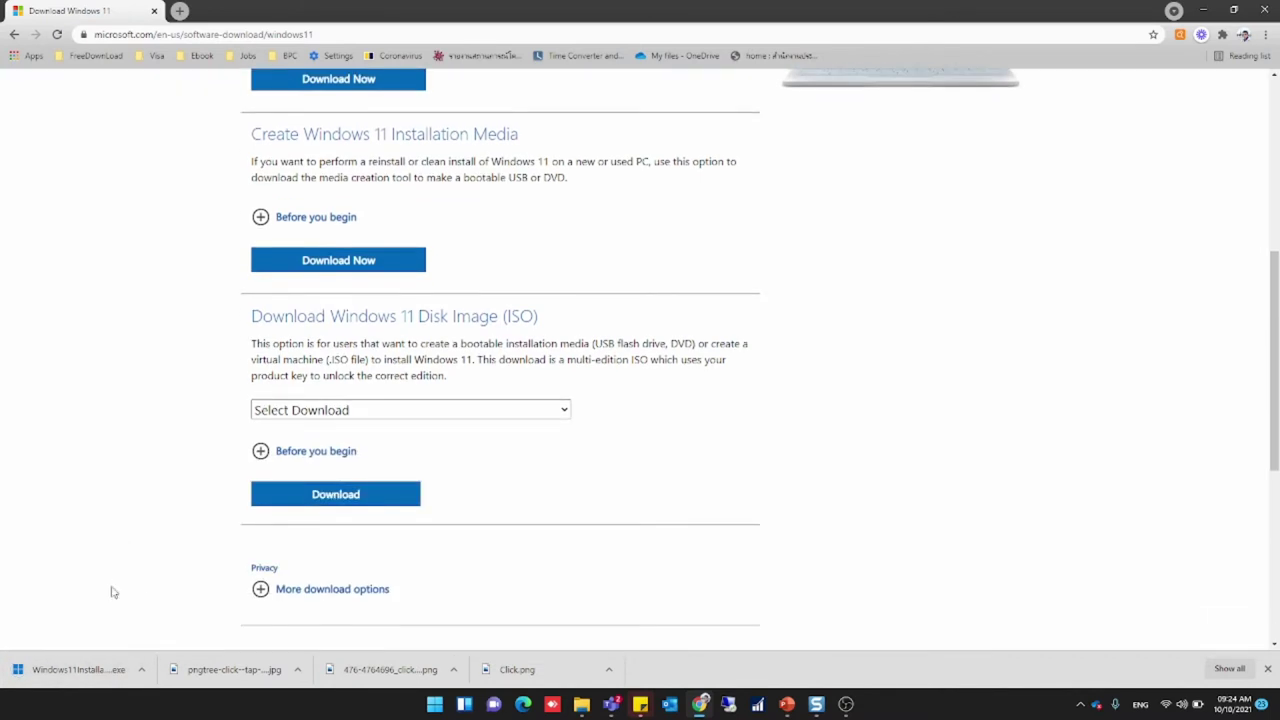
pyautogui.click(100, 668)
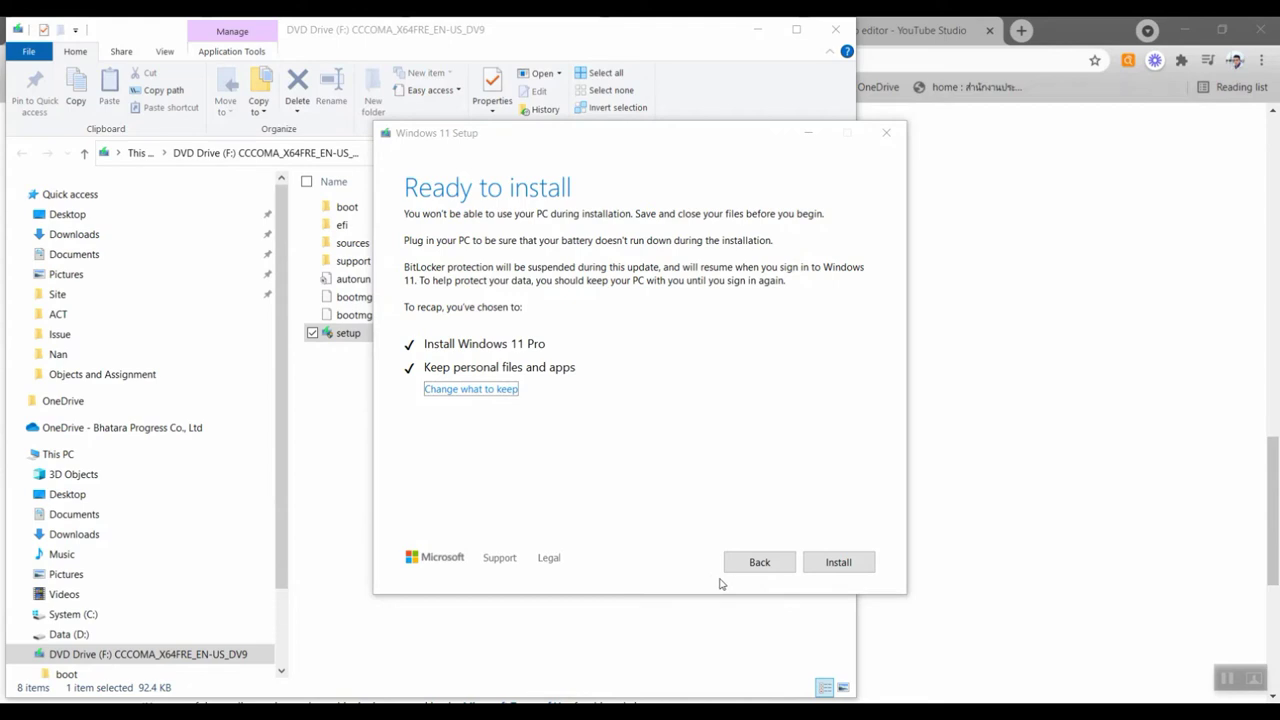
pyautogui.click(845, 561)
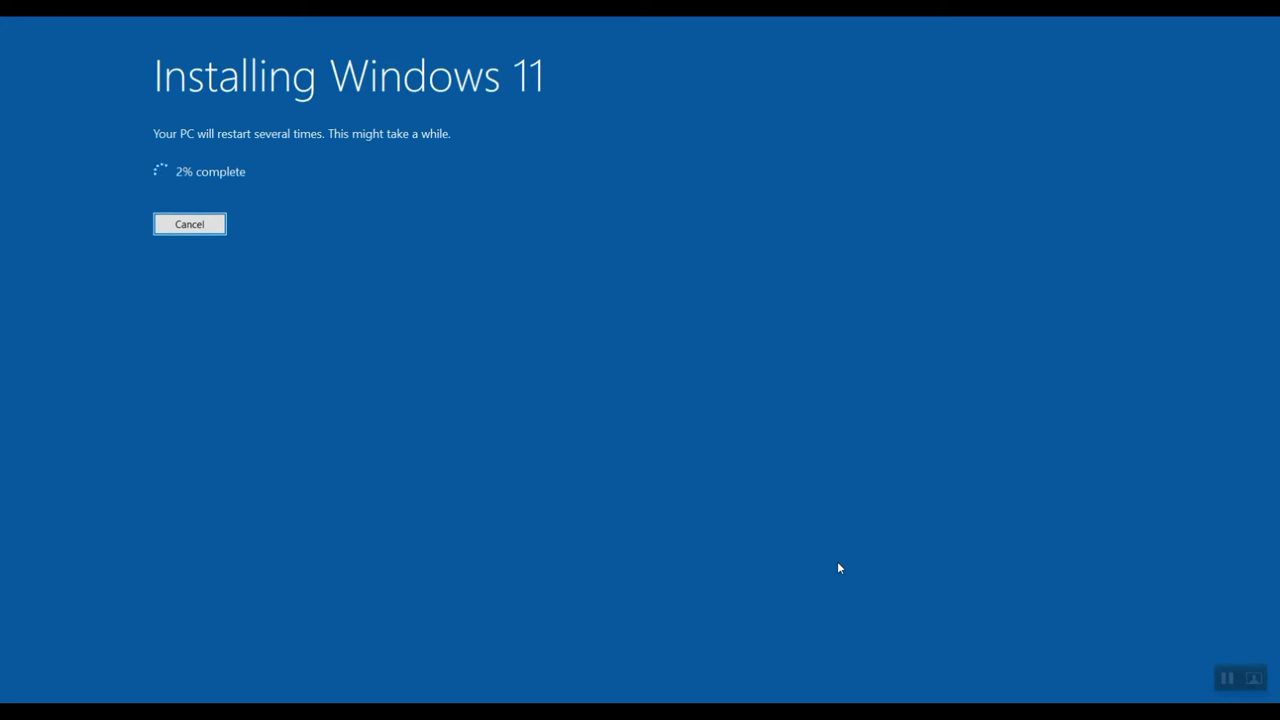
# Look over the new Start menu and the File Explorer Quick access view on the upgraded desktop, closing each.
pyautogui.hotkey('alt', 'Tab')
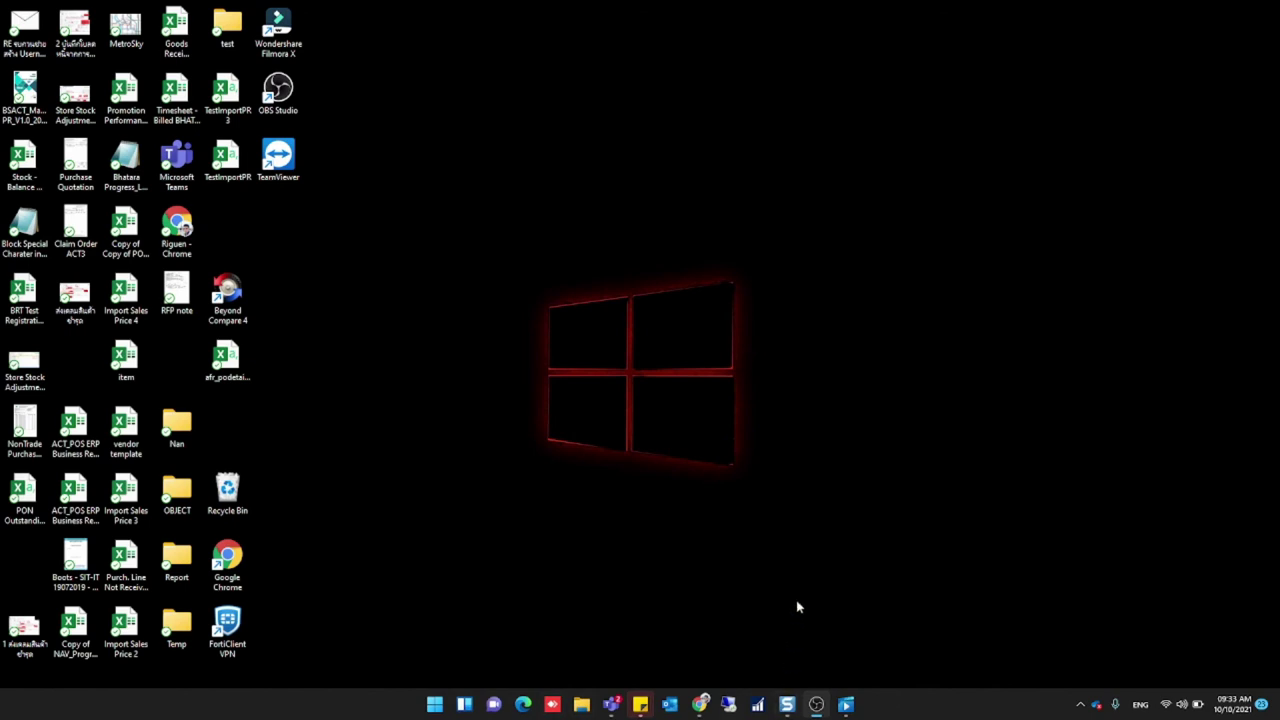
pyautogui.click(432, 705)
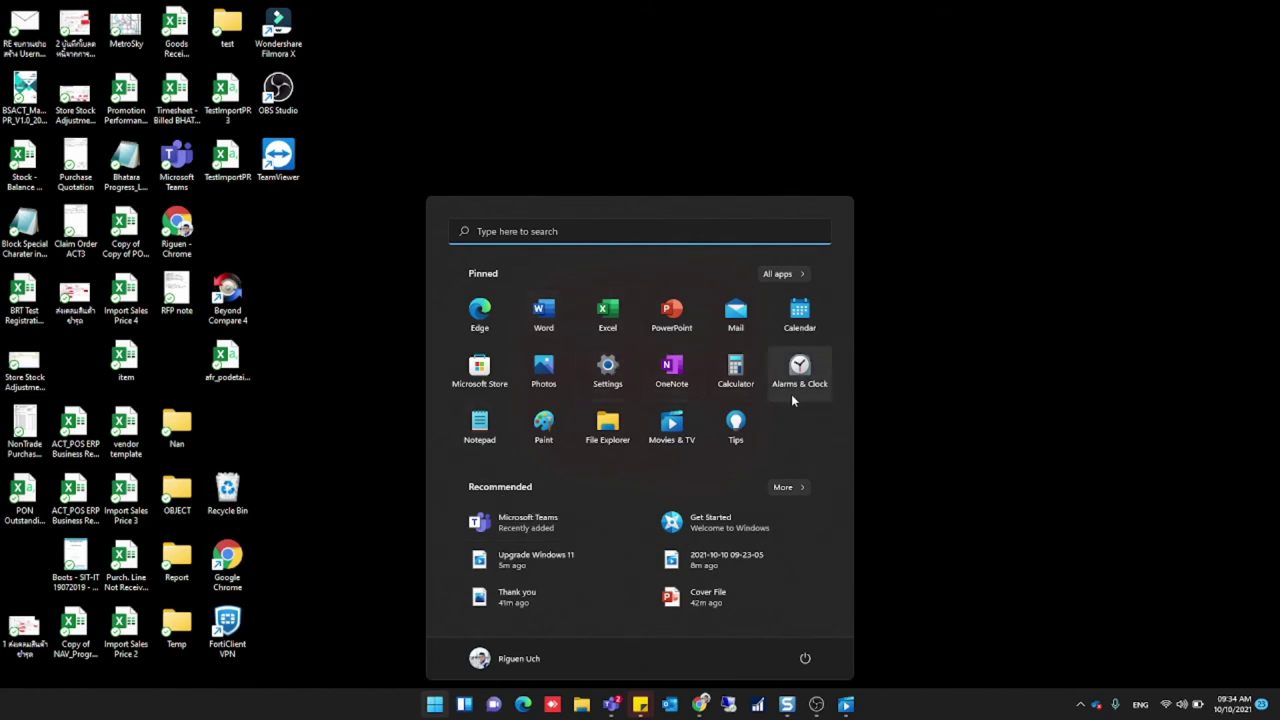
pyautogui.click(885, 372)
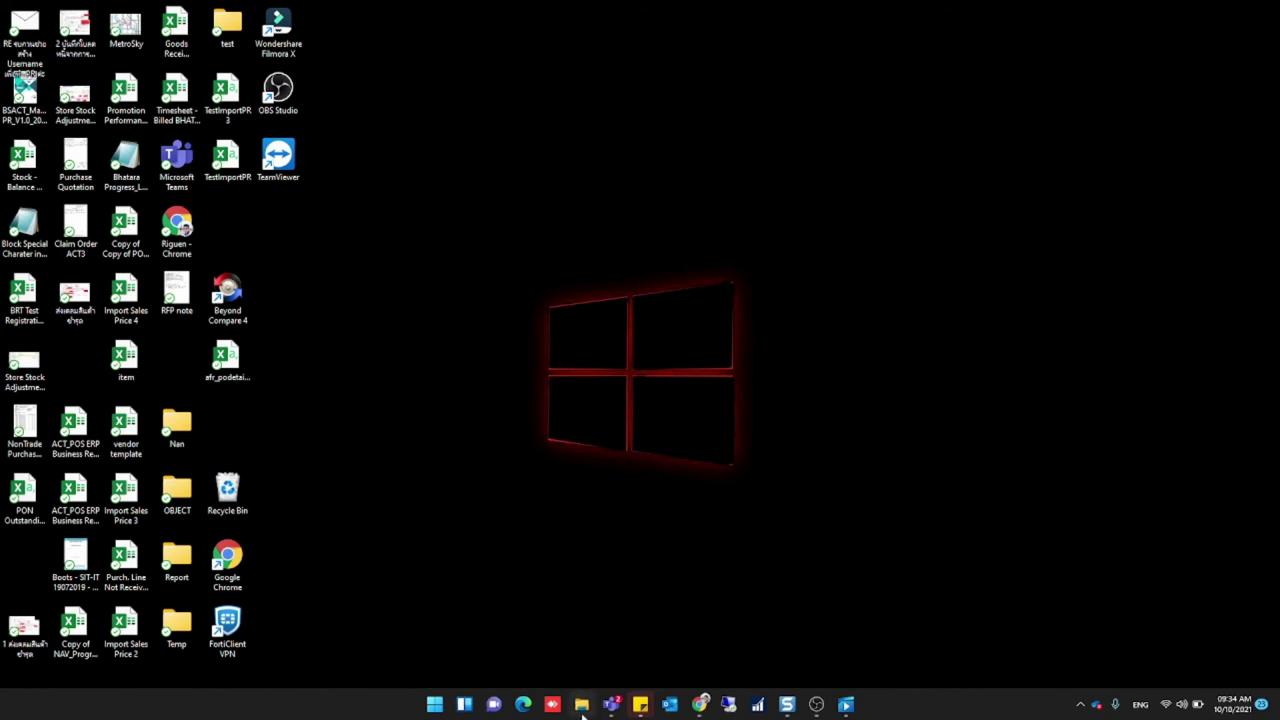
pyautogui.press('super+e')
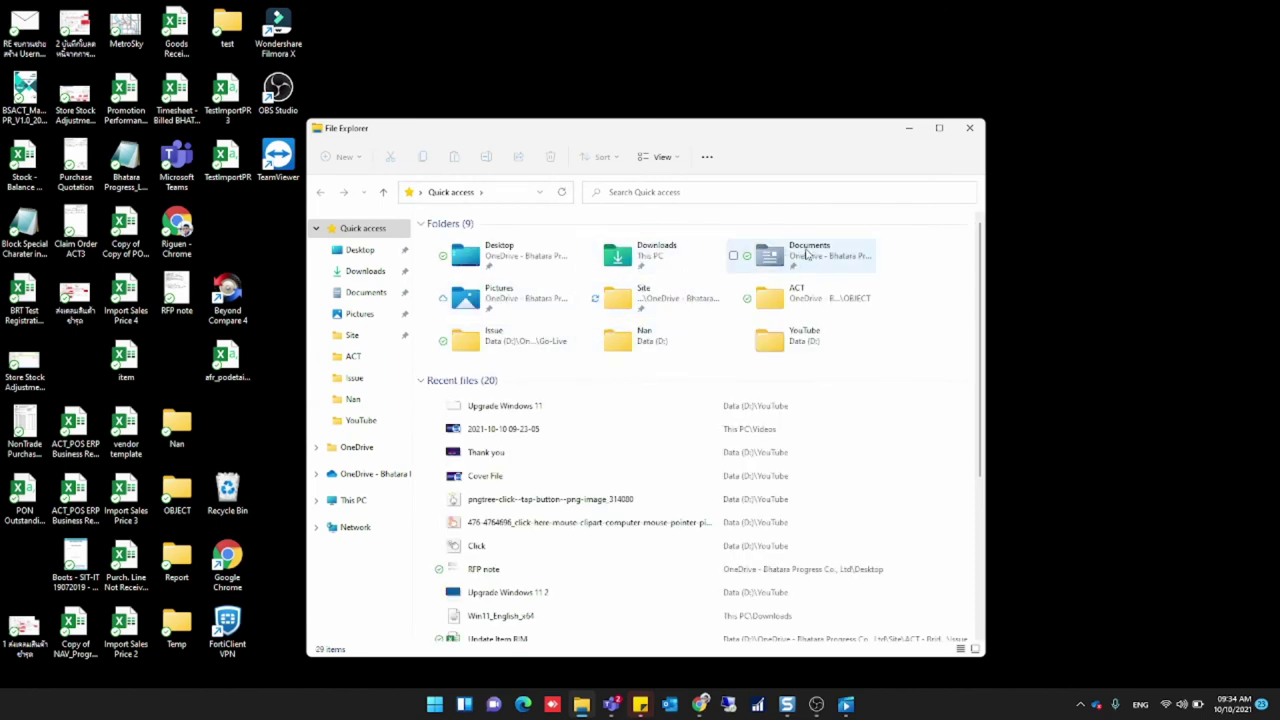
pyautogui.click(969, 130)
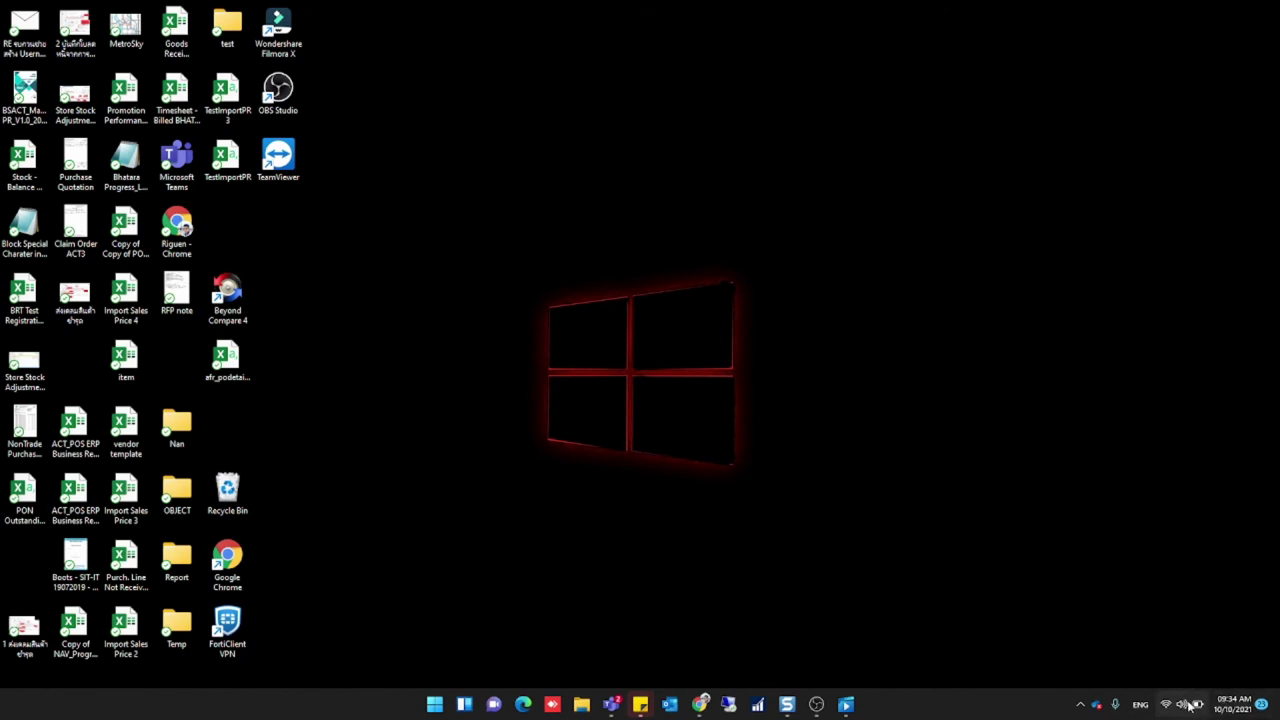
# View the date and notification flyout and the quick settings for network, brightness and sound, dismissing each.
pyautogui.click(1226, 705)
pyautogui.click(1051, 479)
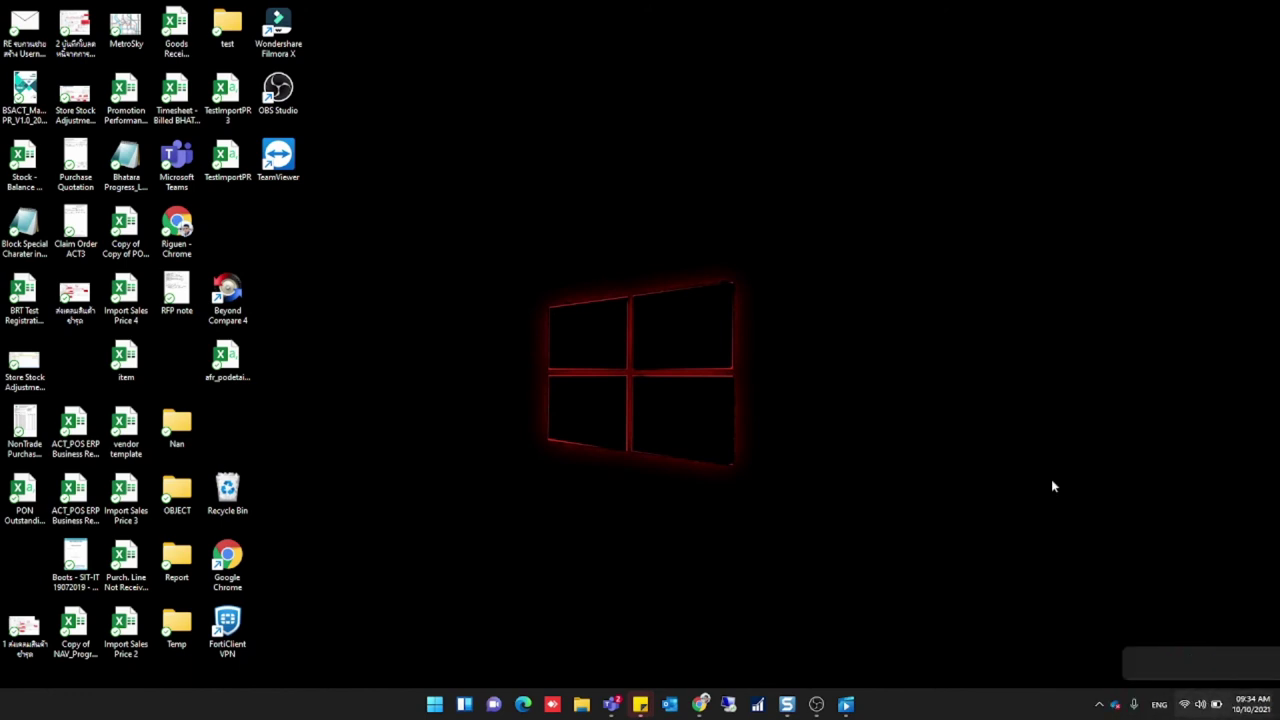
pyautogui.click(1200, 705)
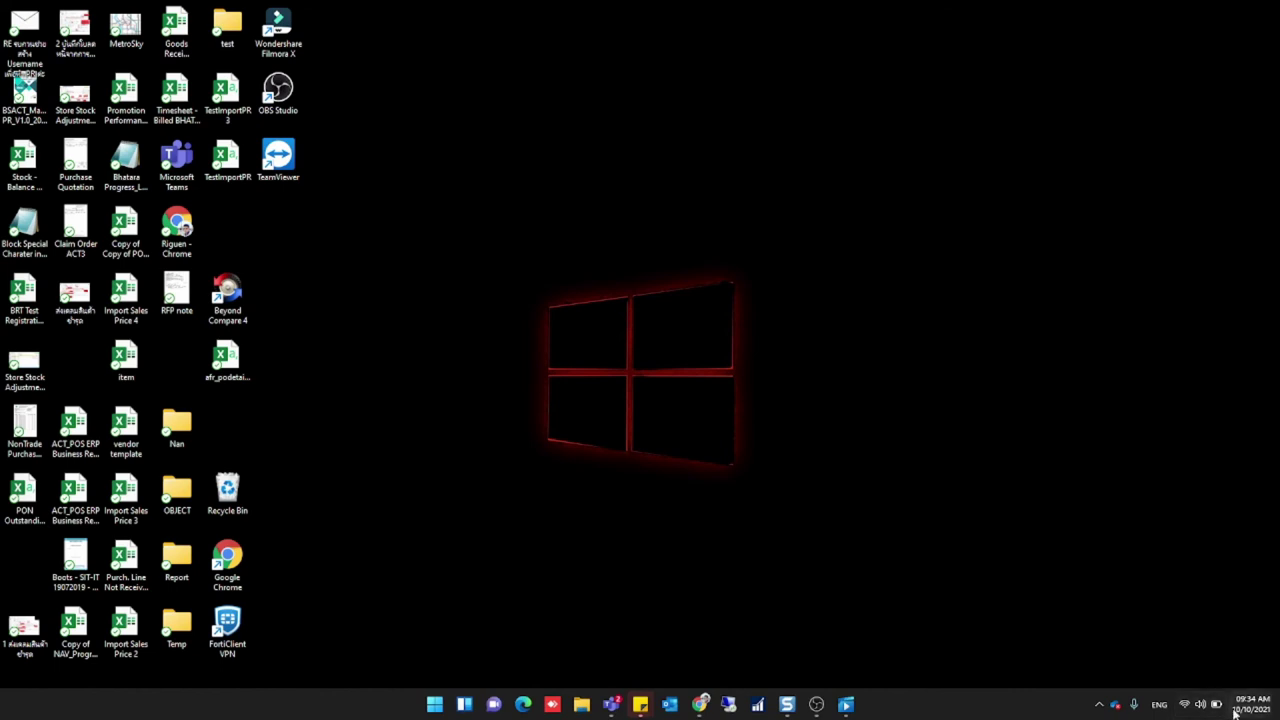
pyautogui.click(1200, 705)
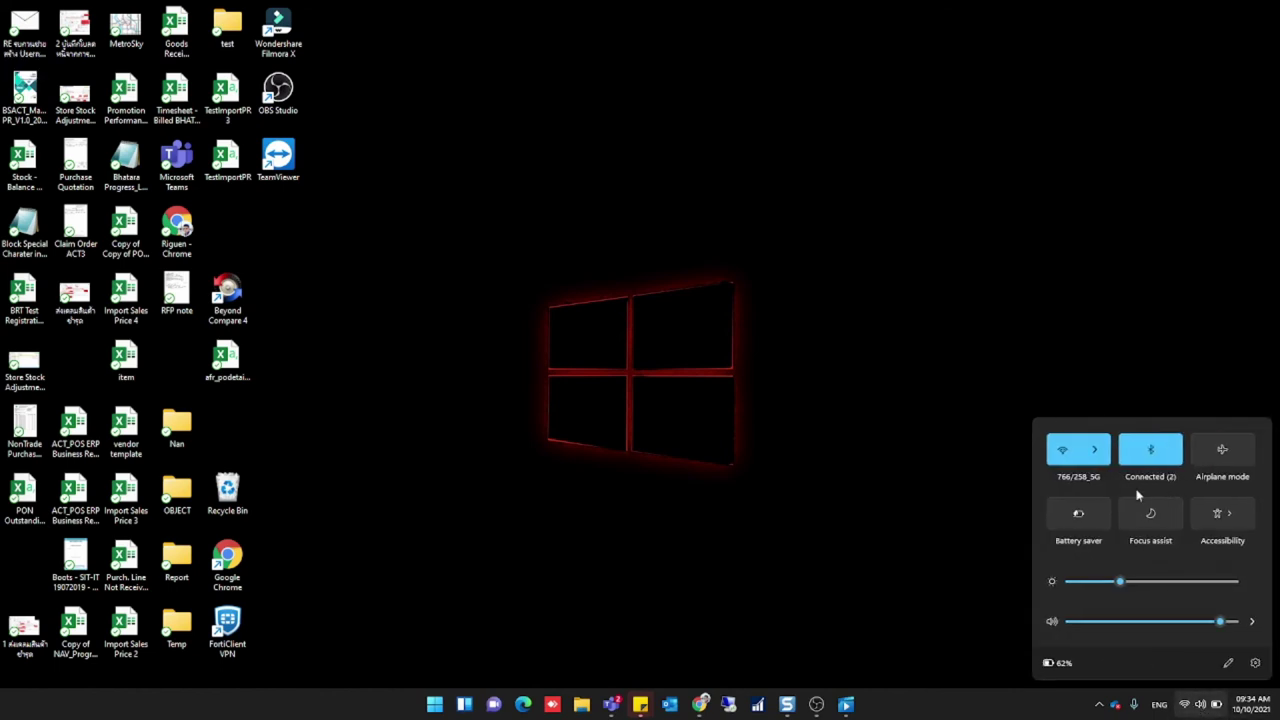
pyautogui.click(731, 424)
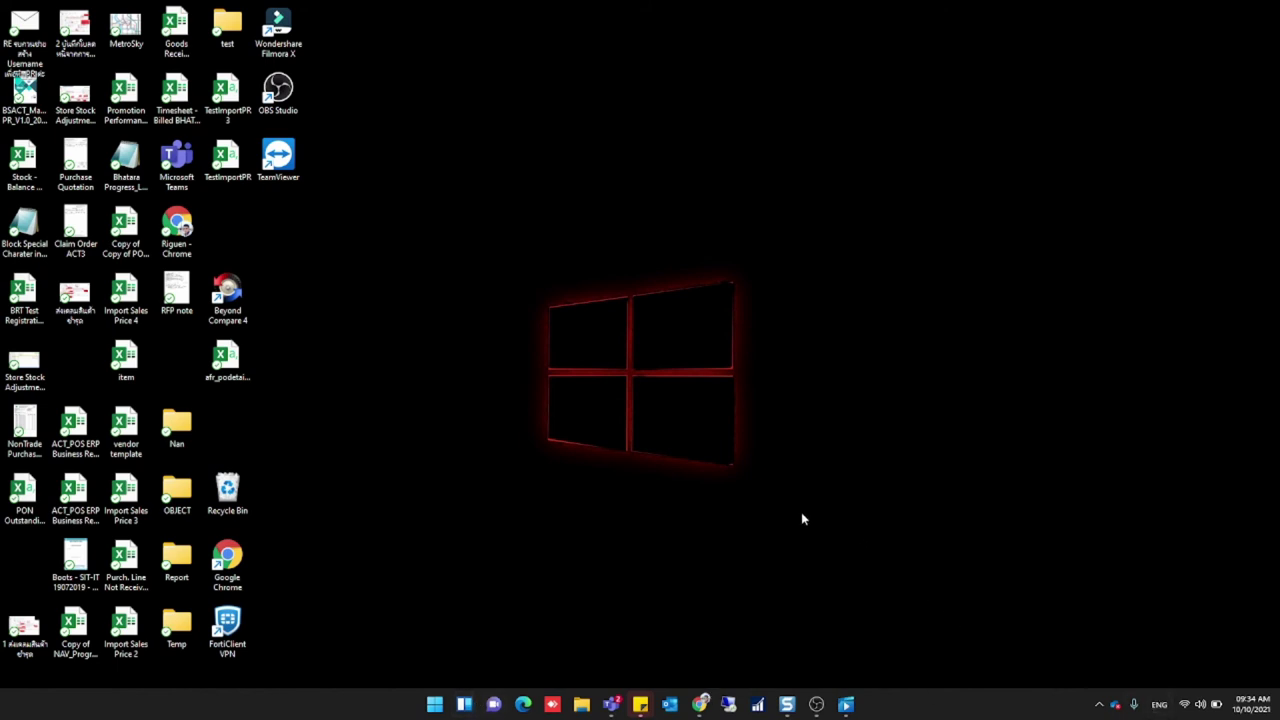
# Find Control Panel by searching for "control", view its Appearance and Personalization category, and close the window.
pyautogui.press('super')
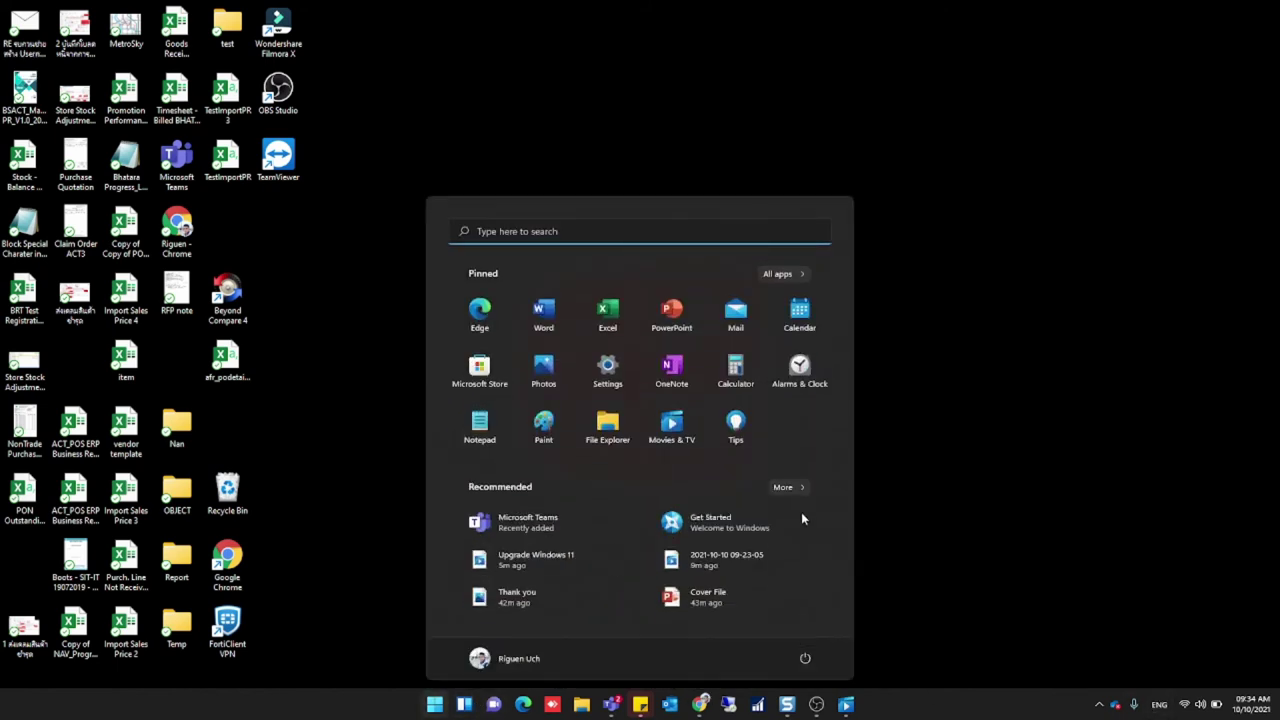
pyautogui.write('co')
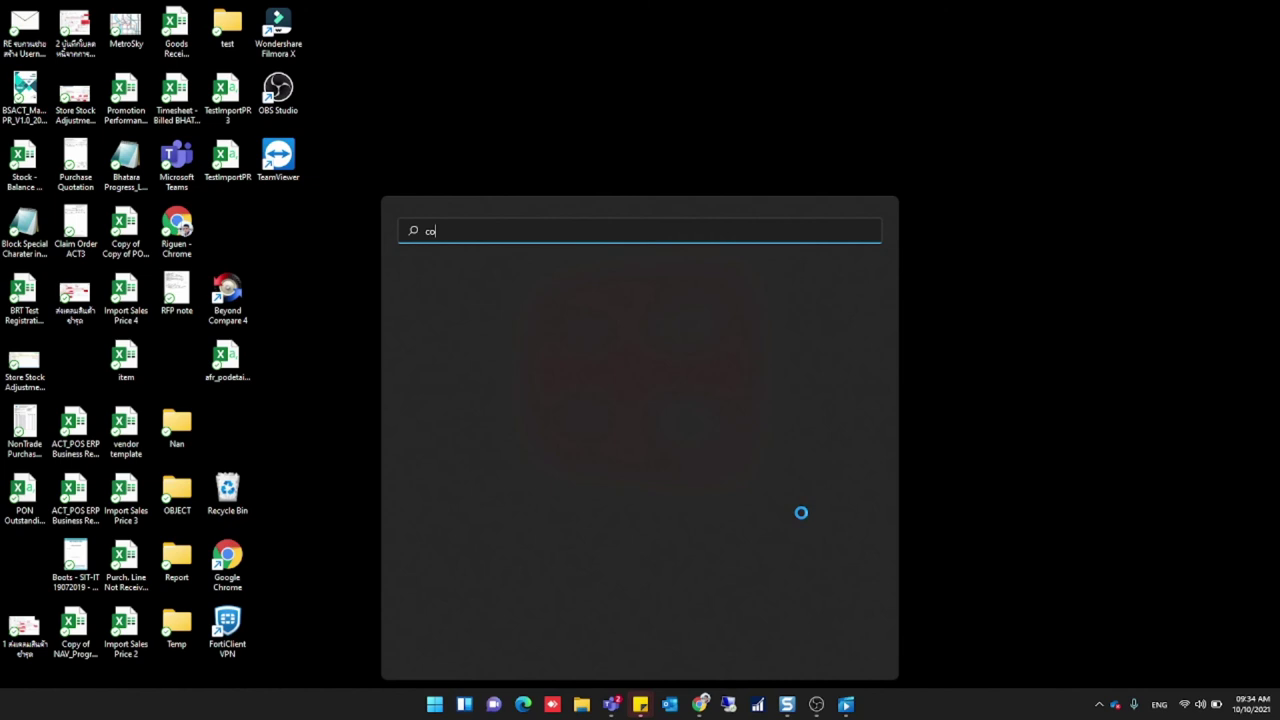
pyautogui.write('ntrol')
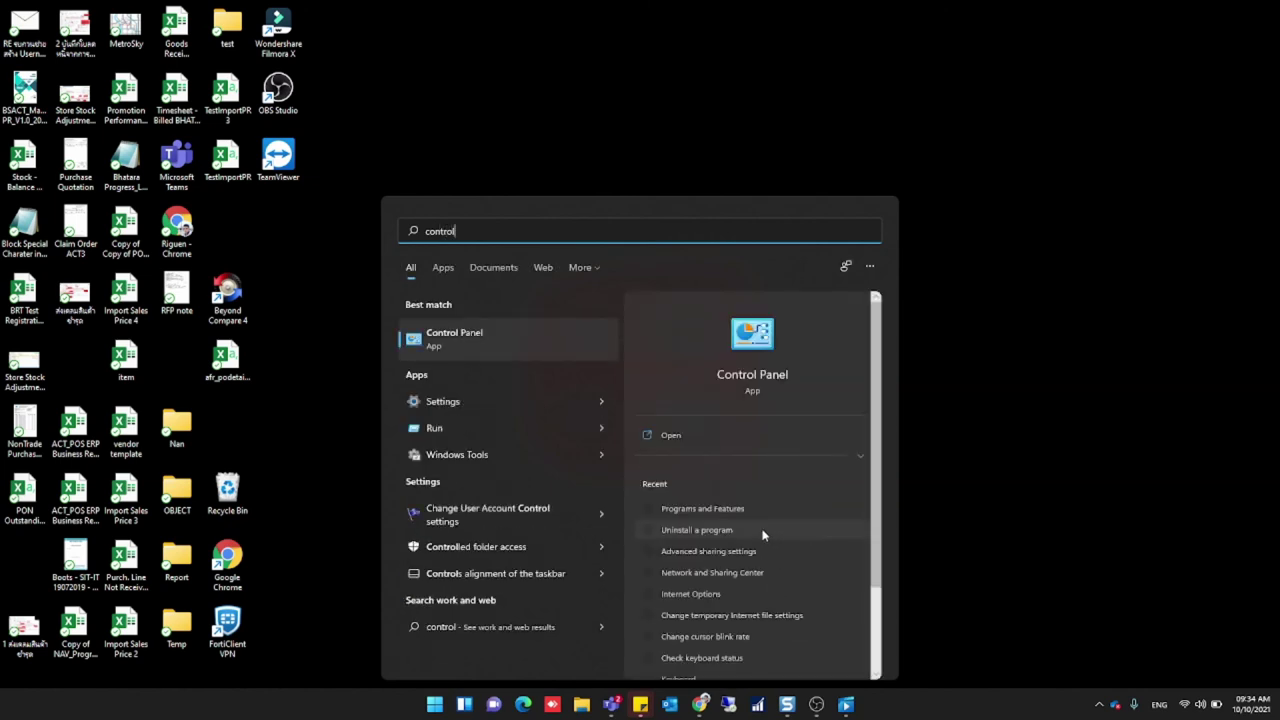
pyautogui.click(762, 535)
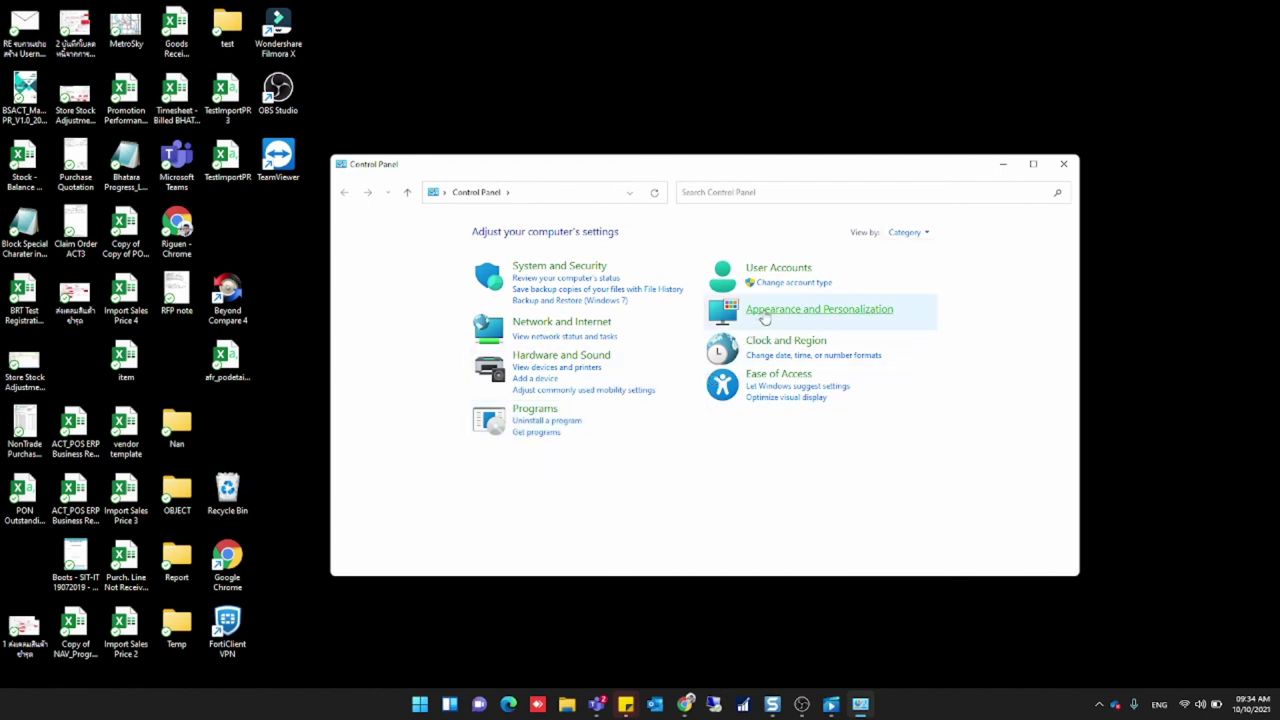
pyautogui.click(795, 312)
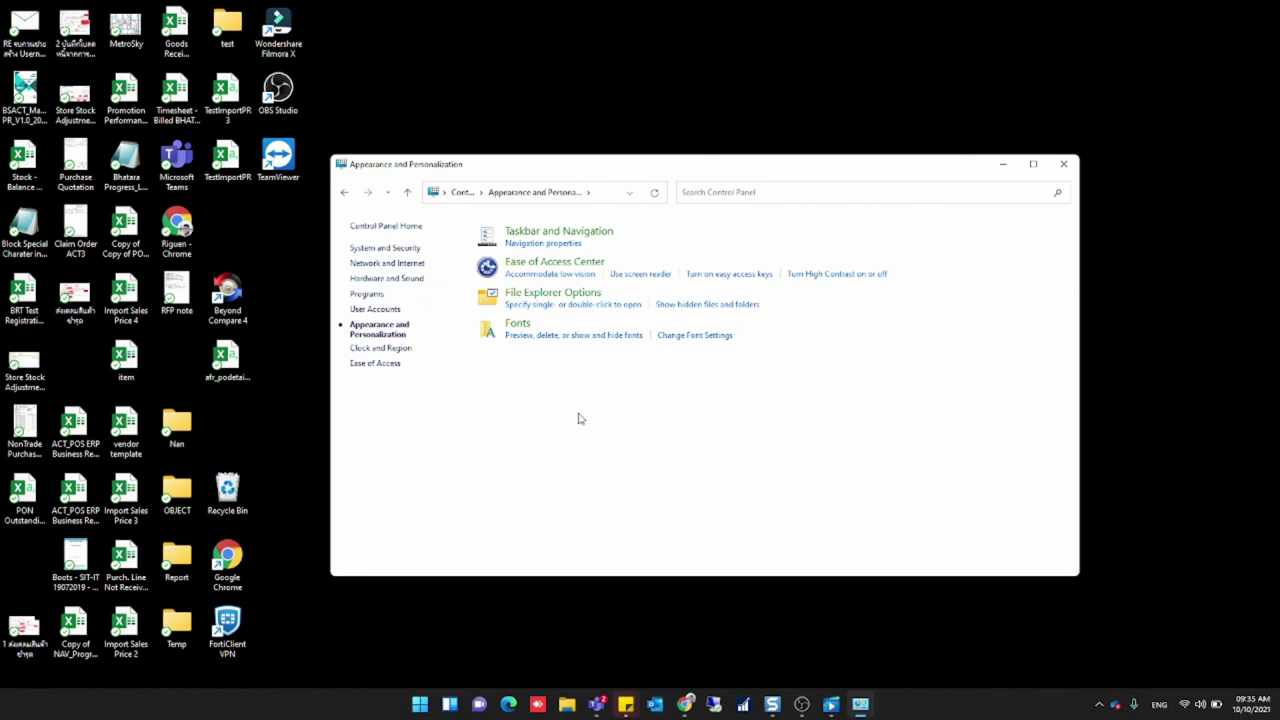
pyautogui.hotkey('alt', 'Left')
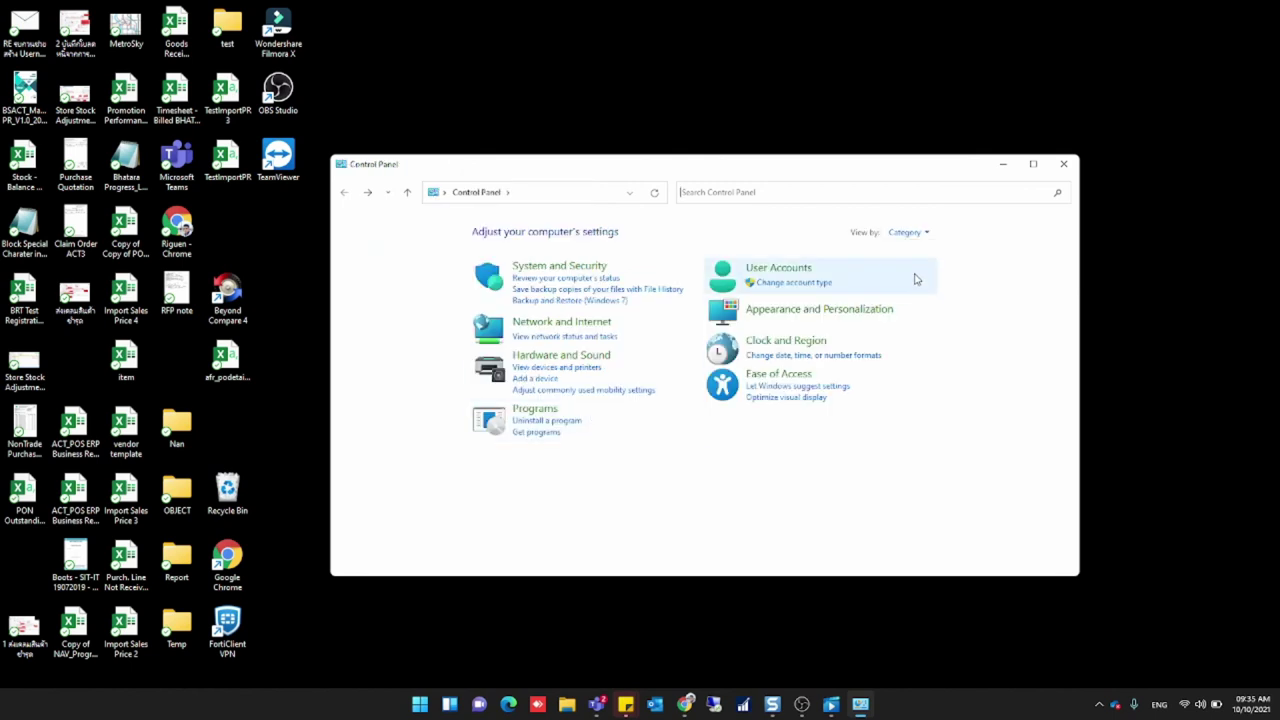
pyautogui.click(1060, 168)
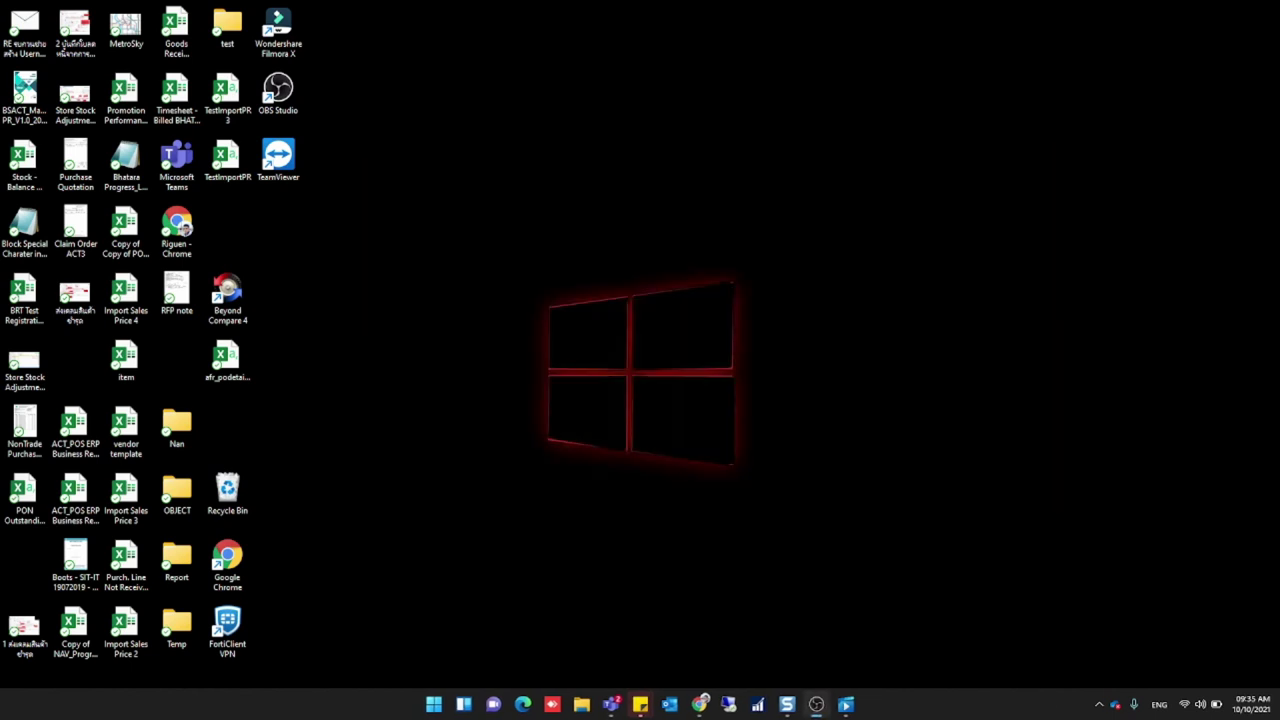
# Review the quick settings flyout once more and dismiss it.
pyautogui.click(1190, 704)
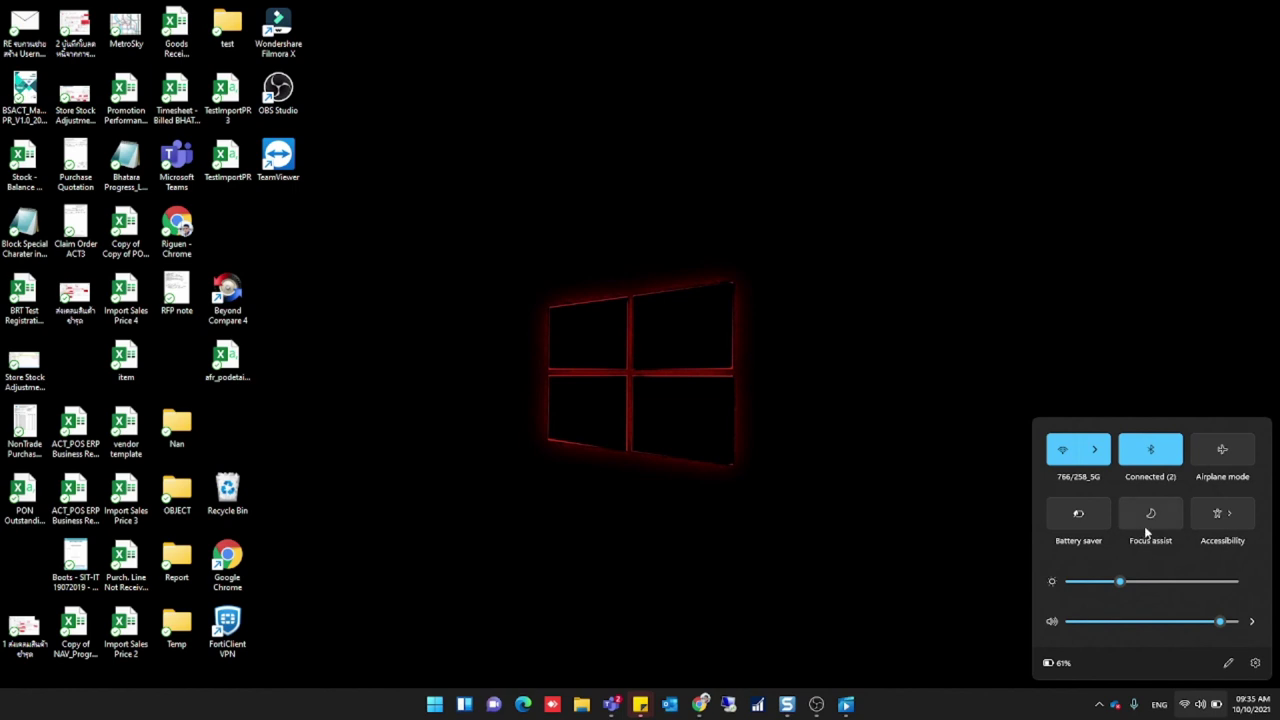
pyautogui.click(838, 415)
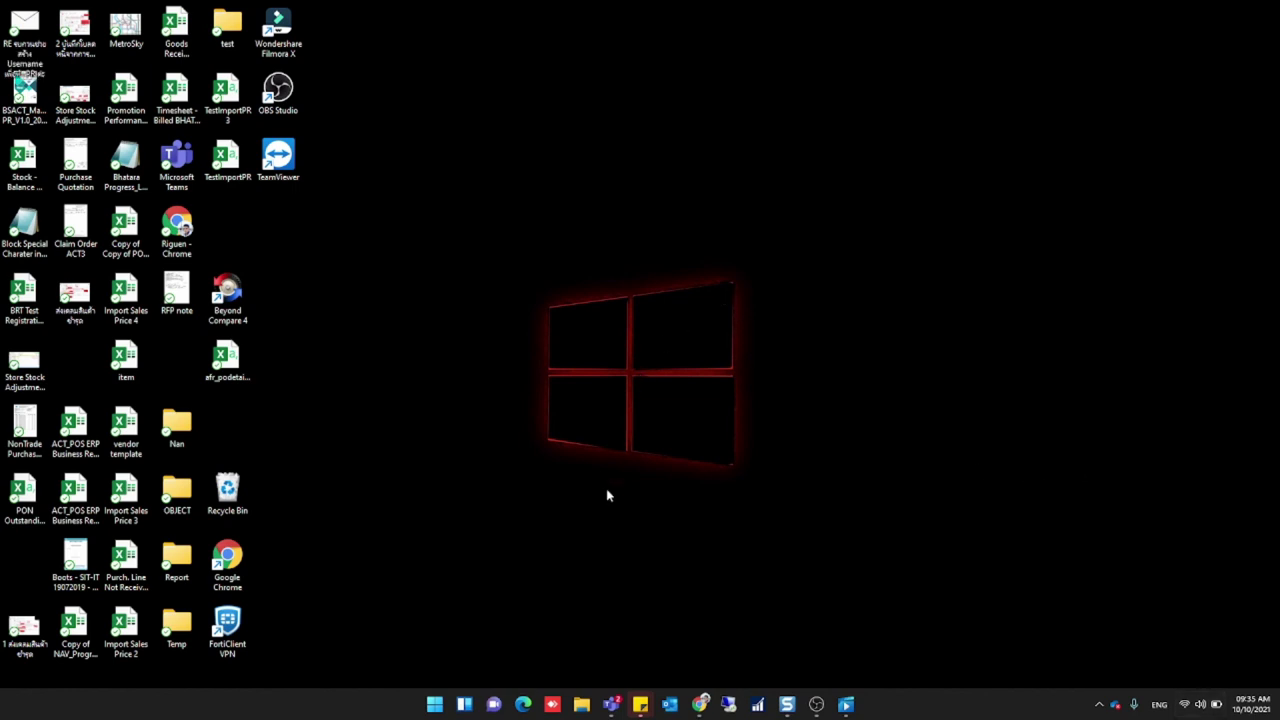